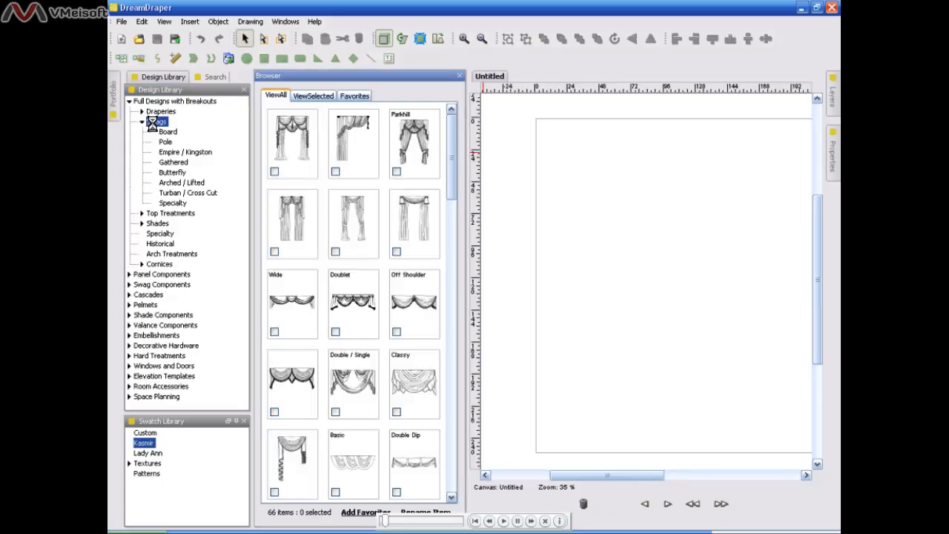
Place Board Swag Design BD2013A from the Swags Board category on the canvas and close the design browser.
left_click(169, 132)
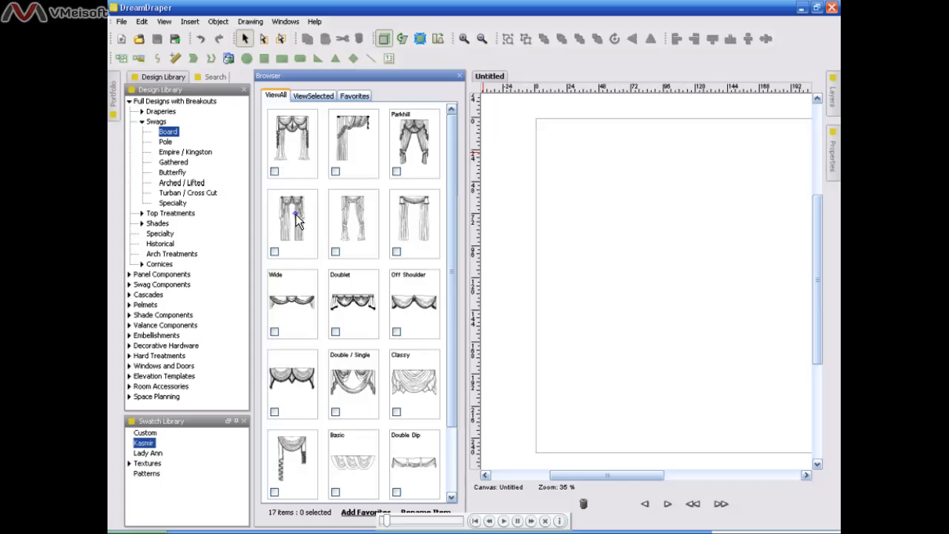
mouse_move(295, 214)
left_mouse_down()
mouse_move(699, 237)
mouse_move(692, 227)
left_mouse_up()
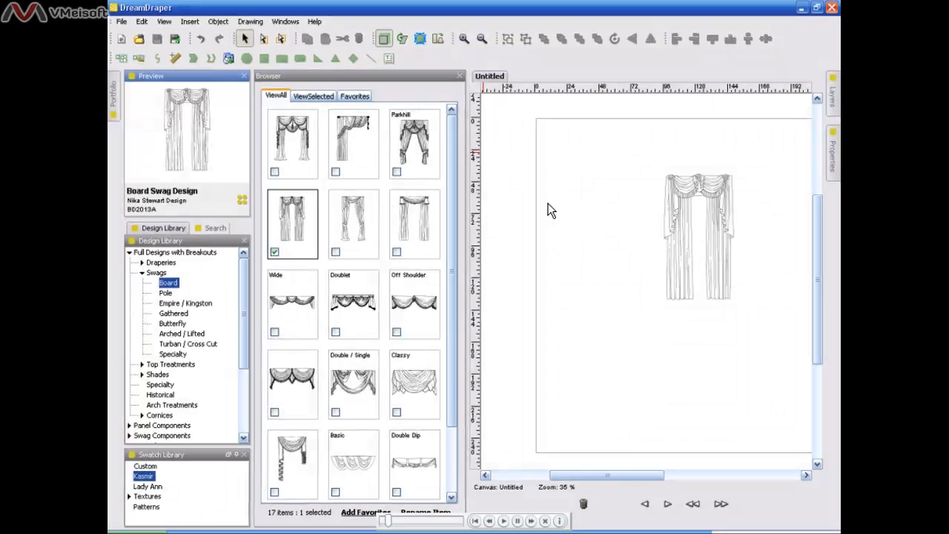
left_click(459, 76)
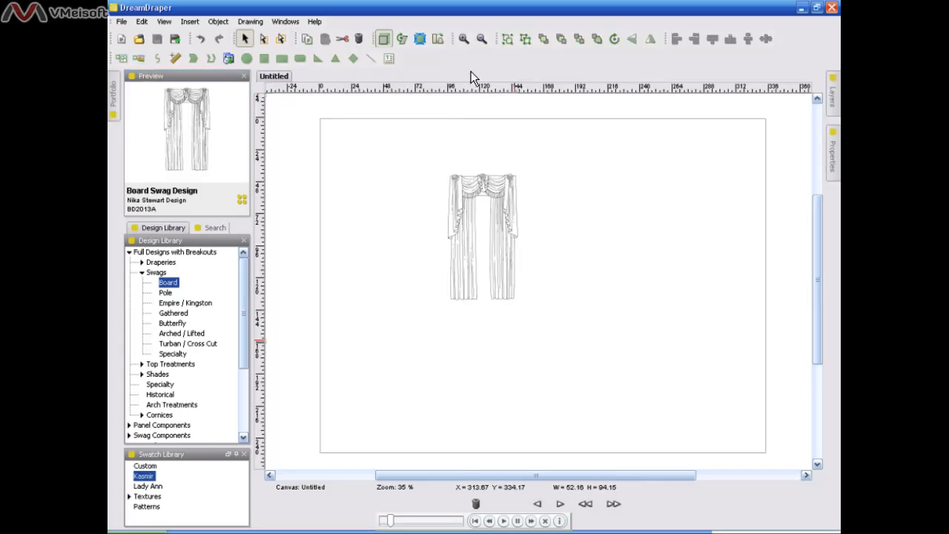
Apply the Kasmir swatch Windfall Blue BK 1140 SW 7 to both drapery panels and the board section behind the swags.
left_click(465, 38)
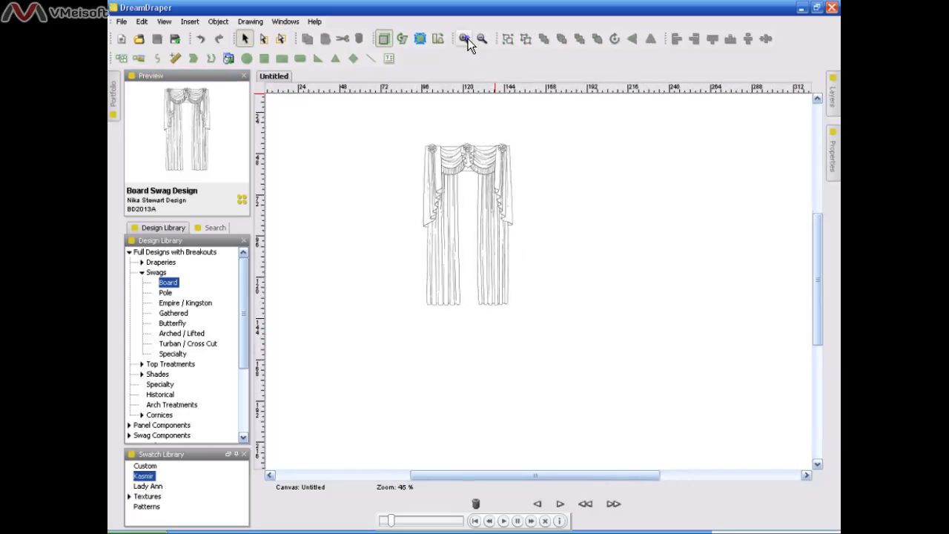
left_click(468, 38)
left_click(468, 39)
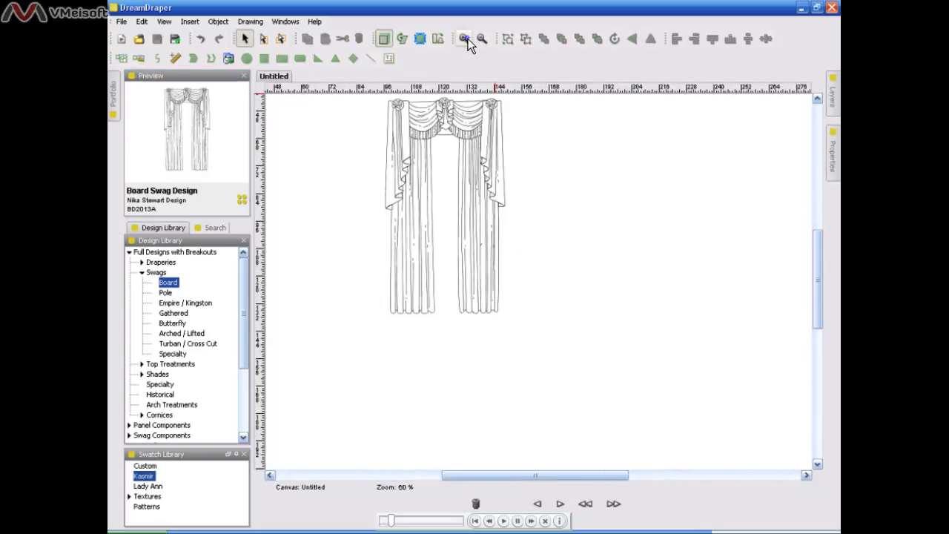
left_click(468, 39)
left_click_drag(819, 294, 821, 284)
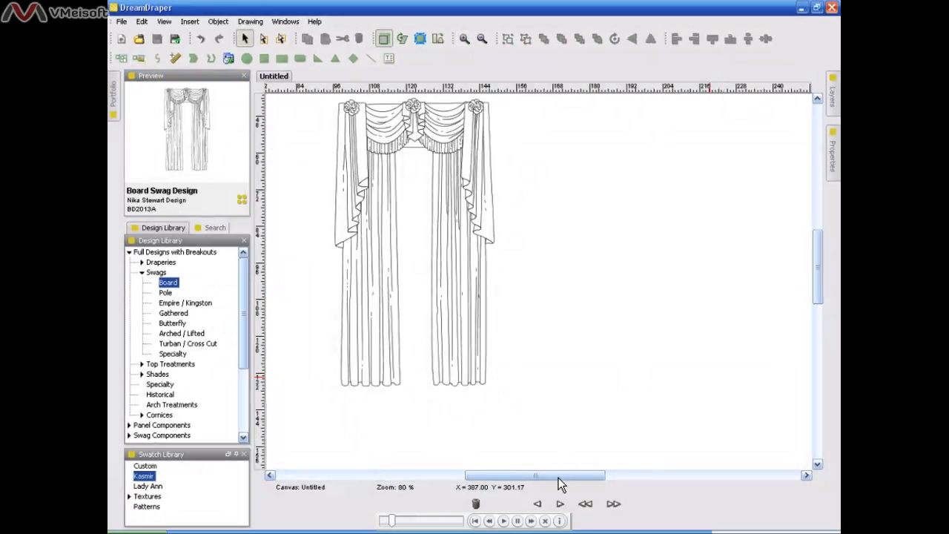
left_click_drag(559, 476, 532, 476)
left_click_drag(822, 303, 822, 292)
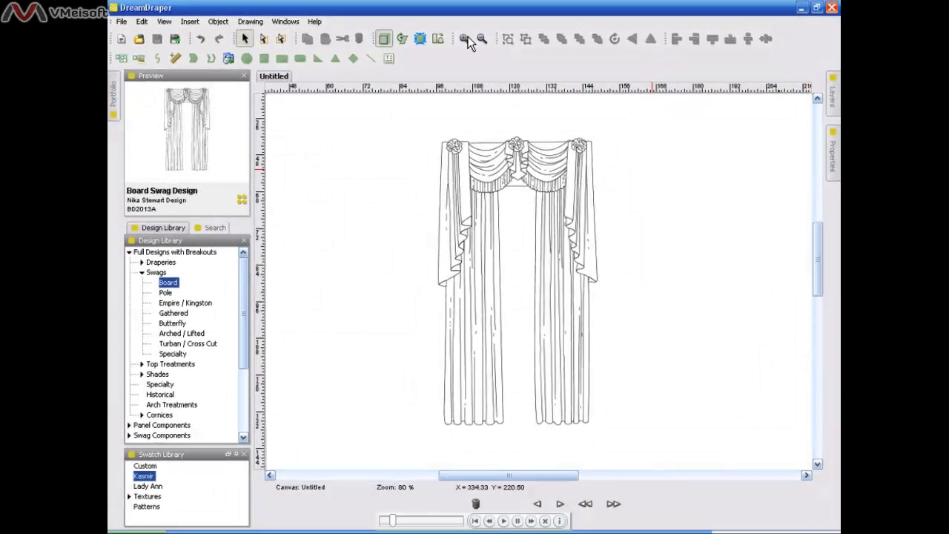
left_click(468, 38)
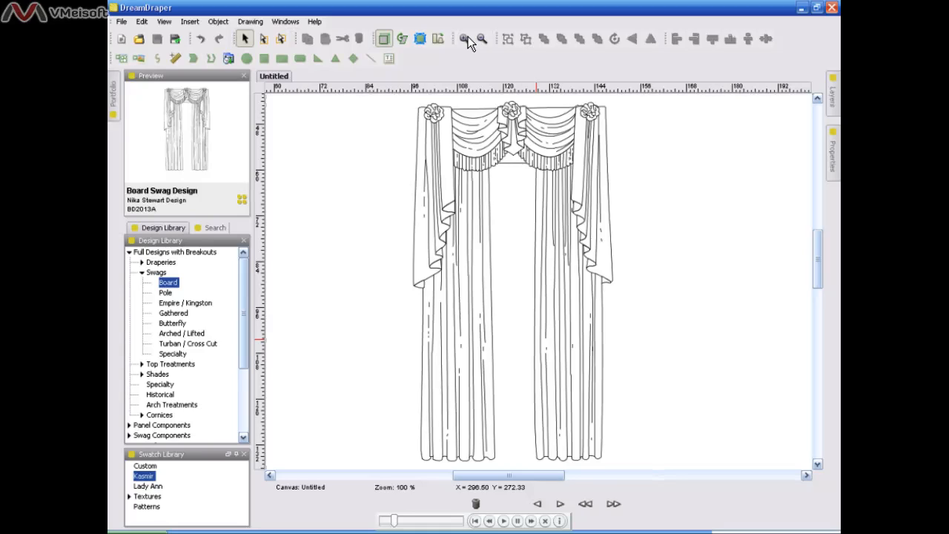
left_click(265, 42)
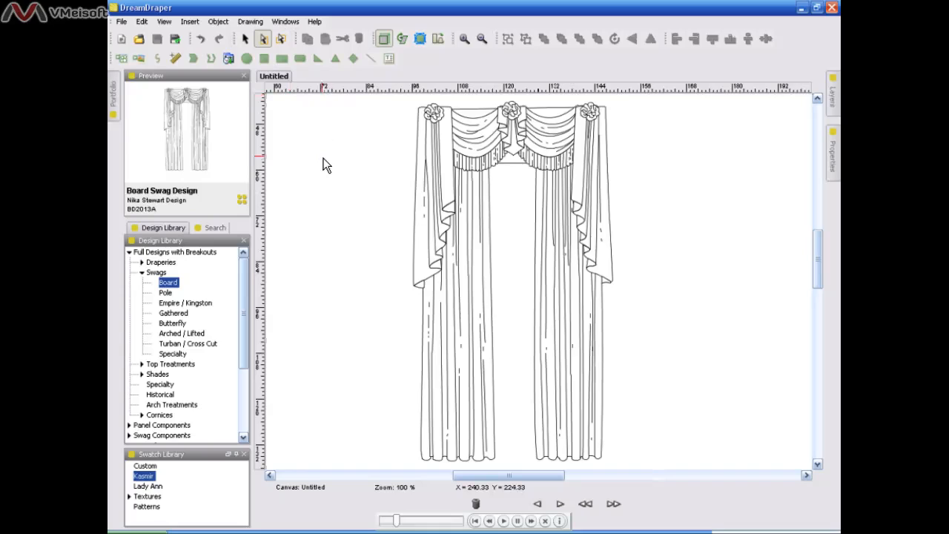
left_click(493, 312)
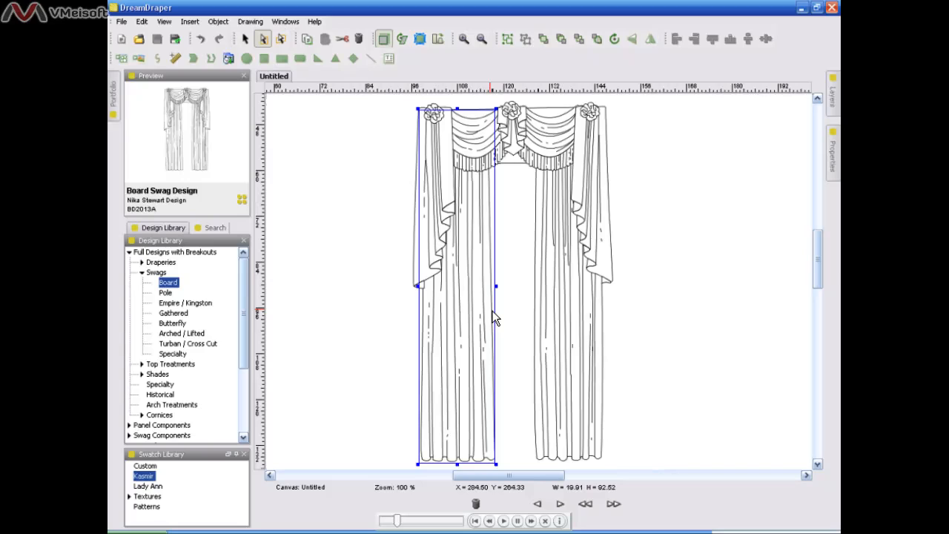
left_click(602, 312, "shift")
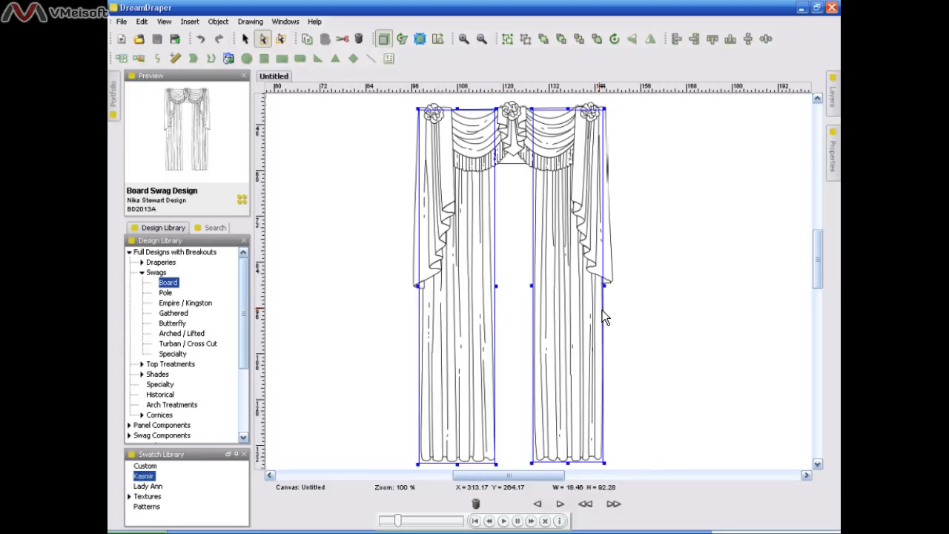
left_click(516, 170, "shift")
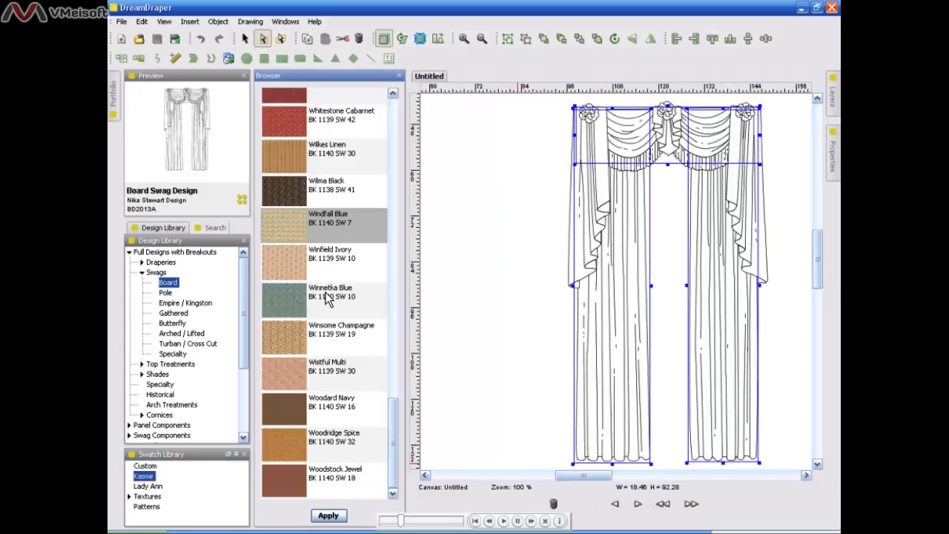
left_click(329, 516)
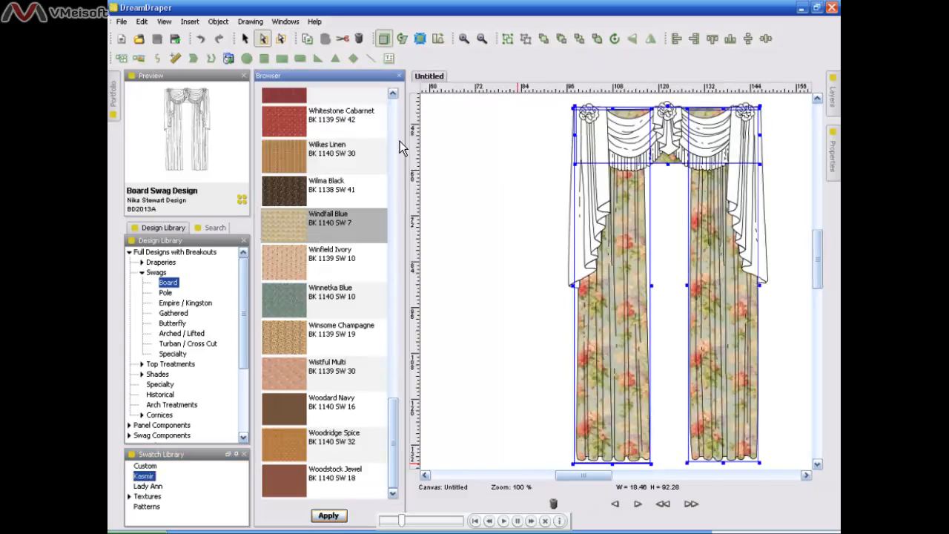
left_click(400, 77)
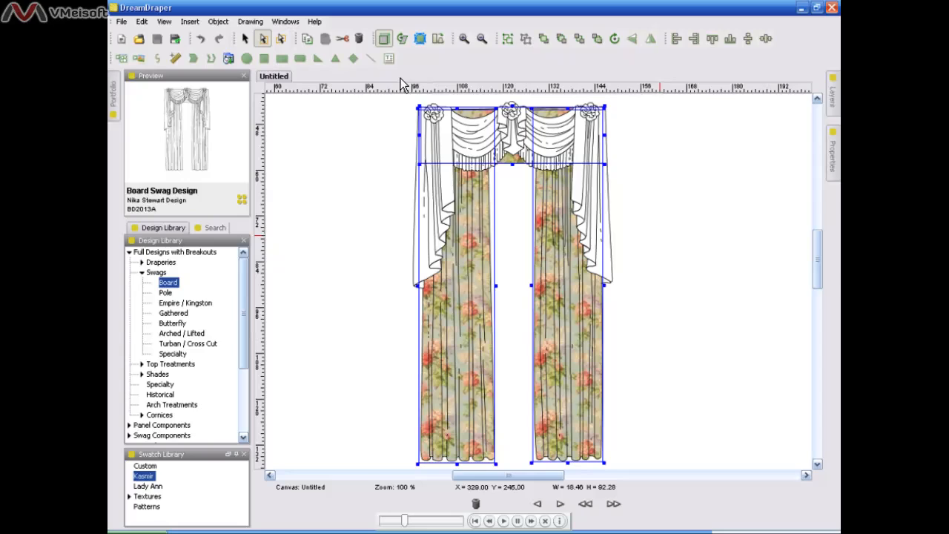
left_click(643, 170)
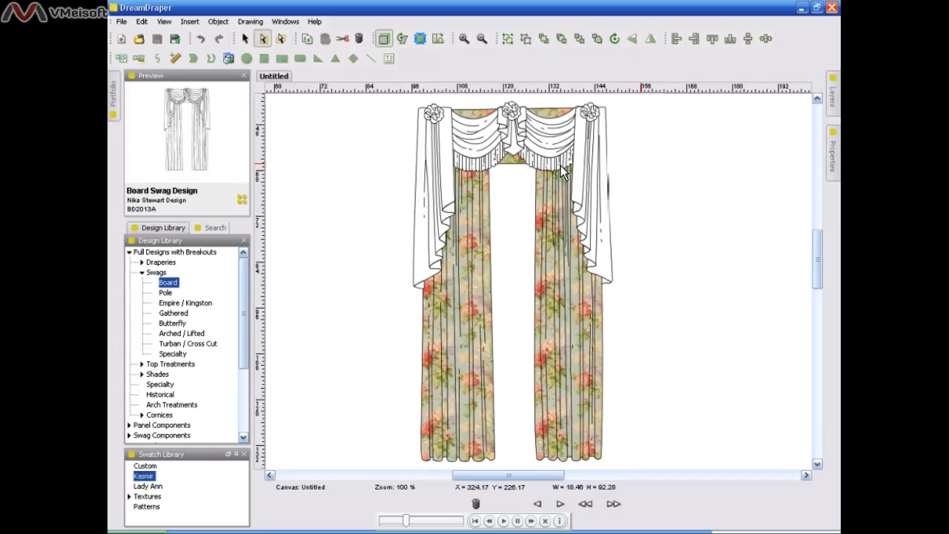
Fill both side cascades, both swags and the centre jabot with a sage green sampled from the floral panel fabric.
left_click(453, 192)
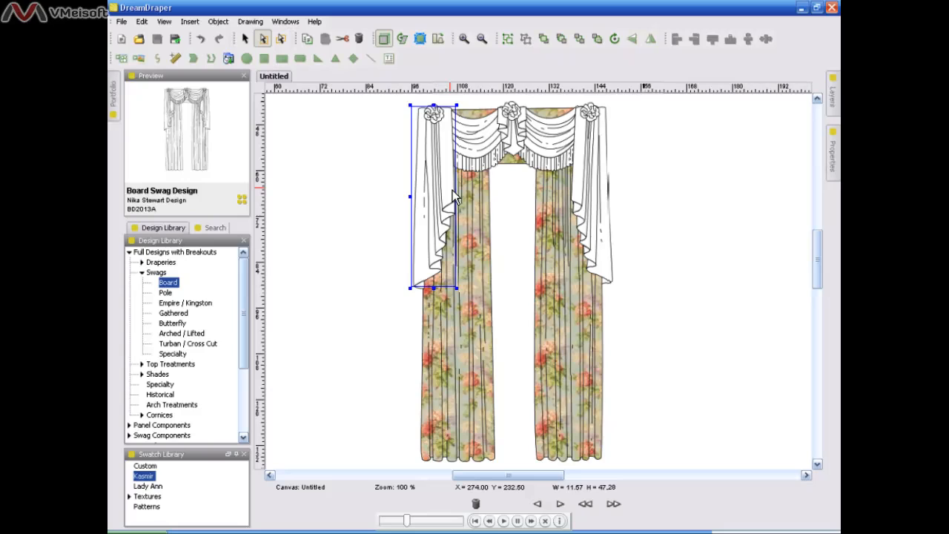
left_click(581, 155, "shift")
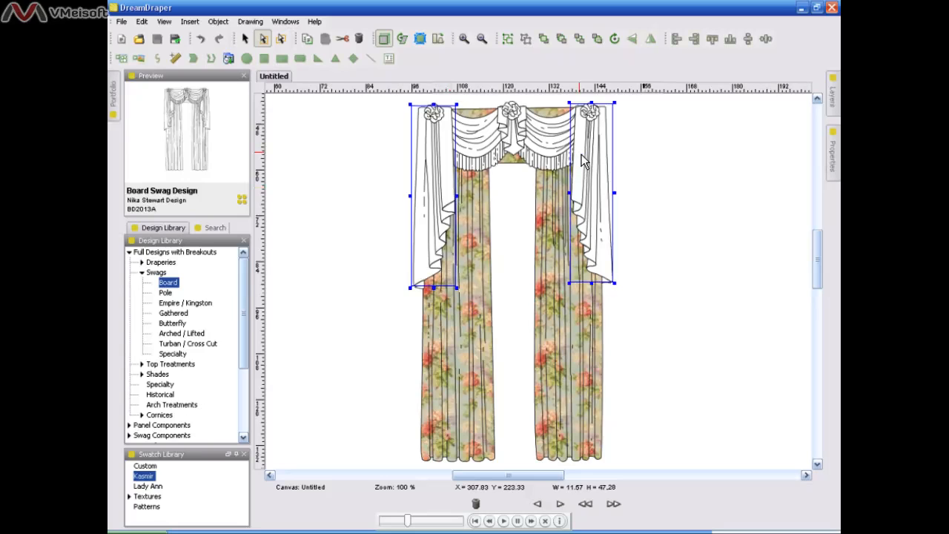
left_click(471, 126, "shift")
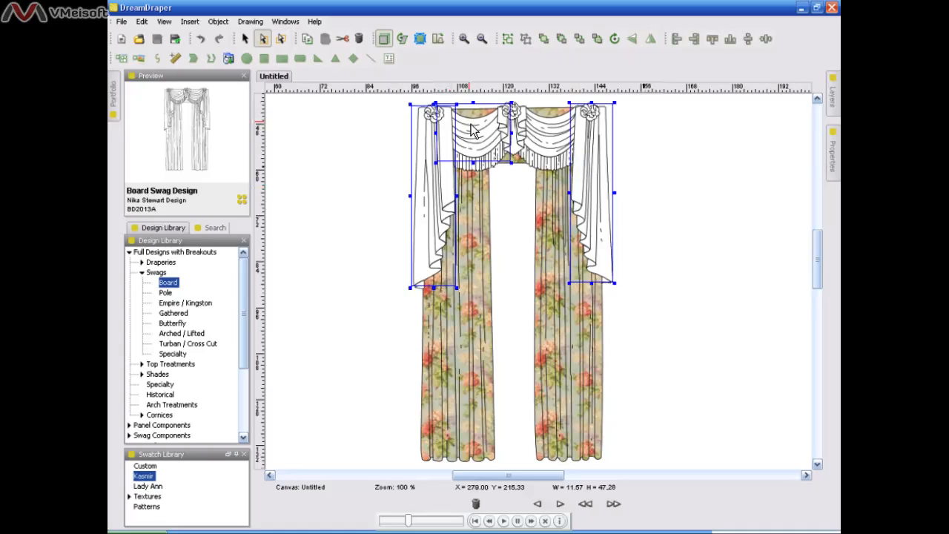
left_click(561, 131, "shift")
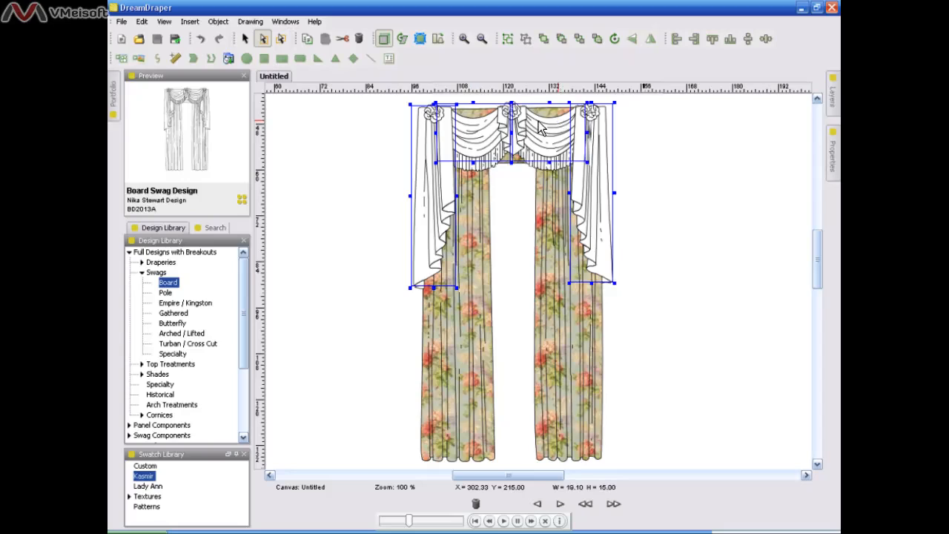
left_click(529, 128, "shift")
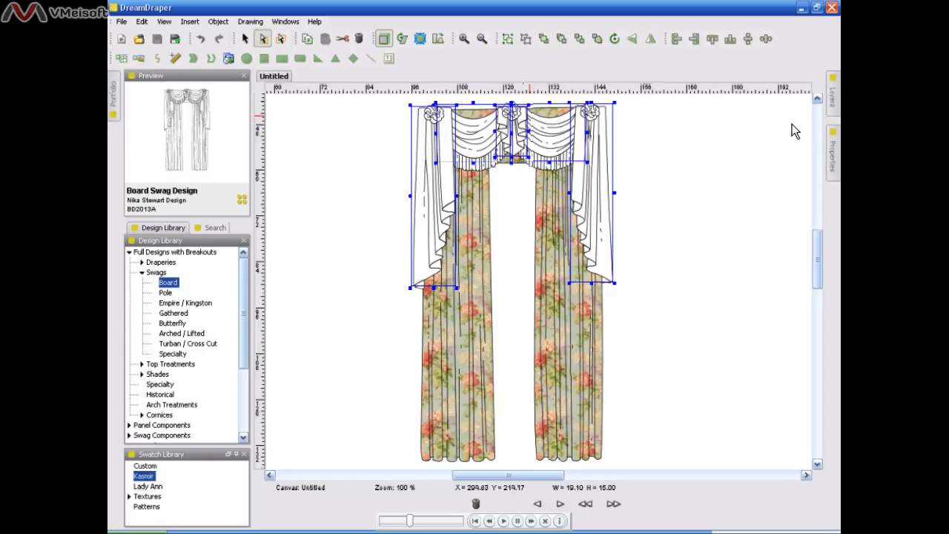
mouse_move(834, 141)
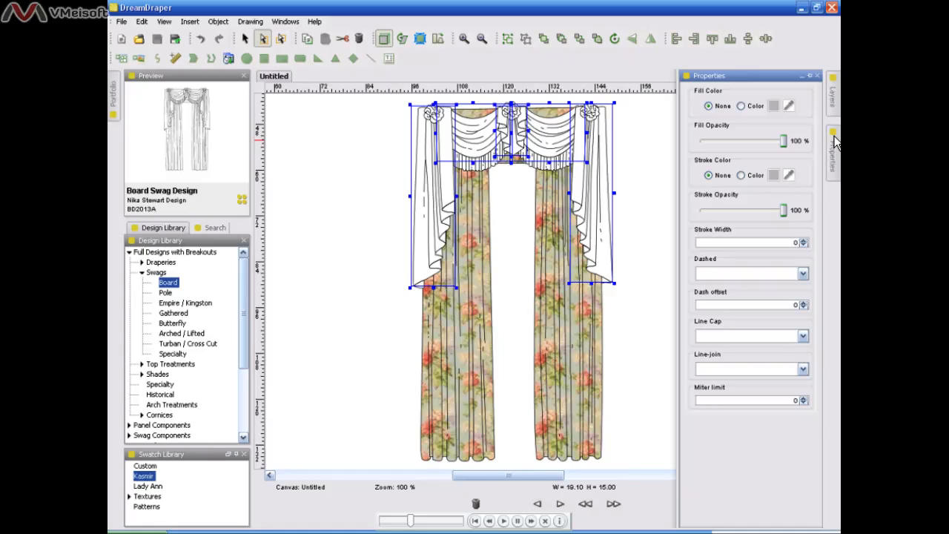
left_click(810, 77)
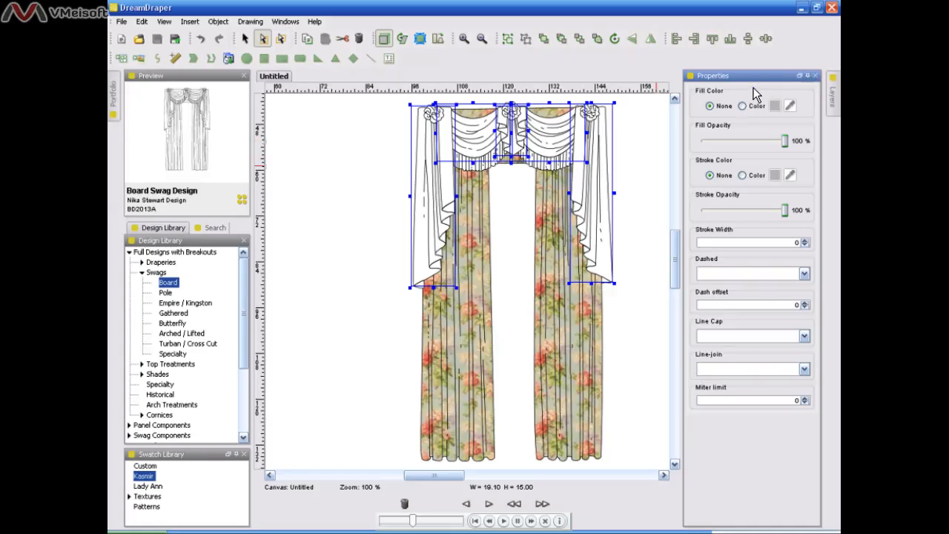
left_click(743, 106)
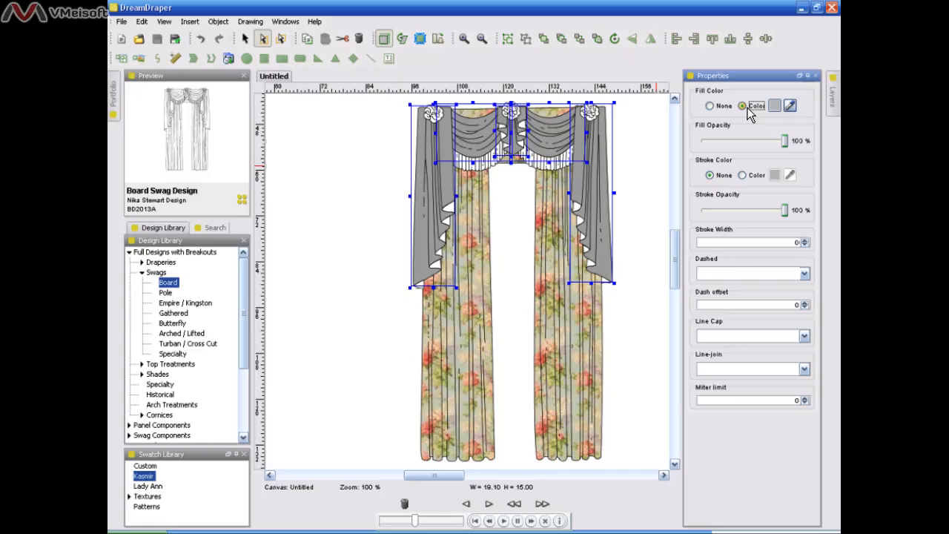
left_click(791, 106)
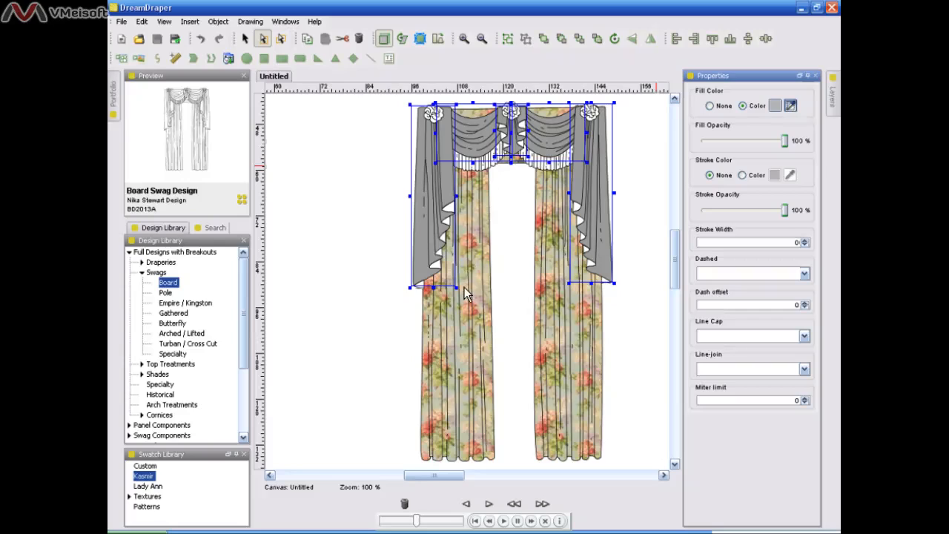
left_click(465, 307)
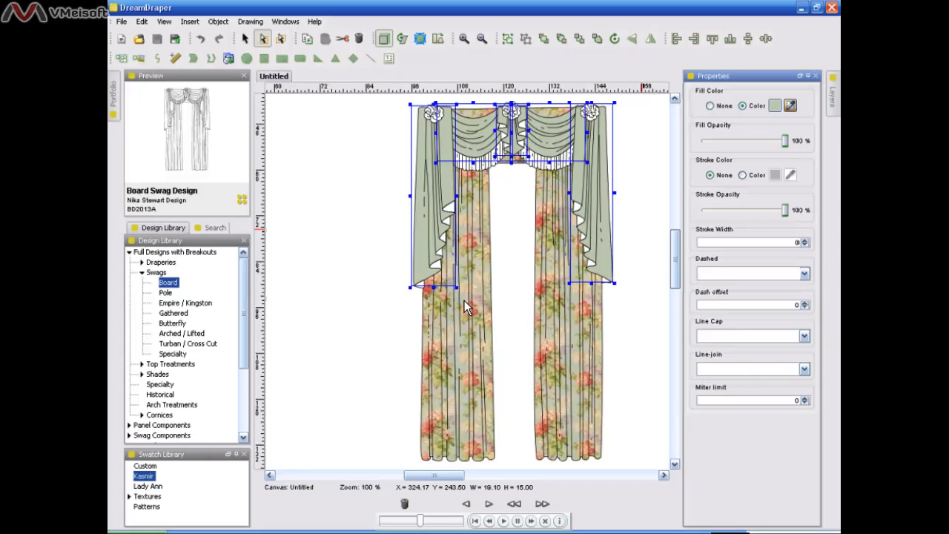
left_click(643, 232)
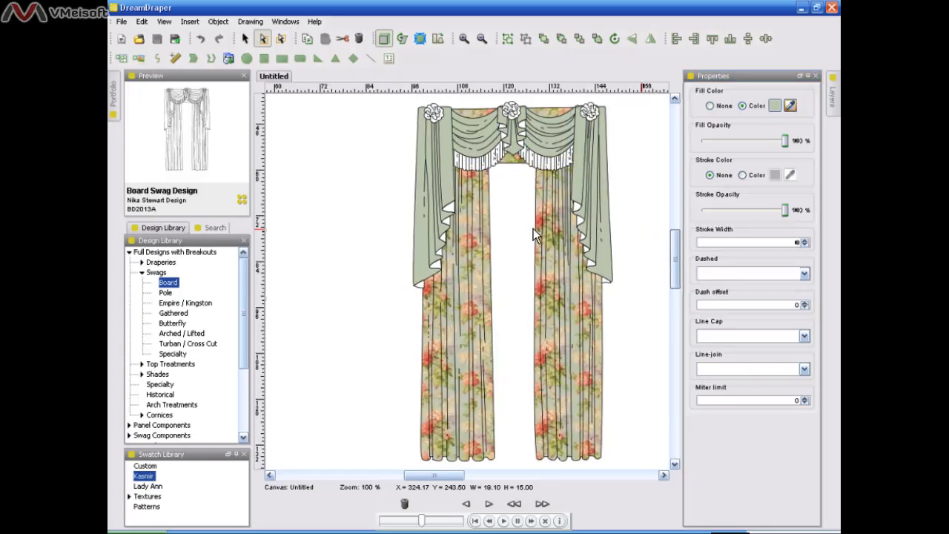
Fill only the uppermost lining fold of the left cascade with a peach colour sampled from the floral fabric.
left_click(453, 209)
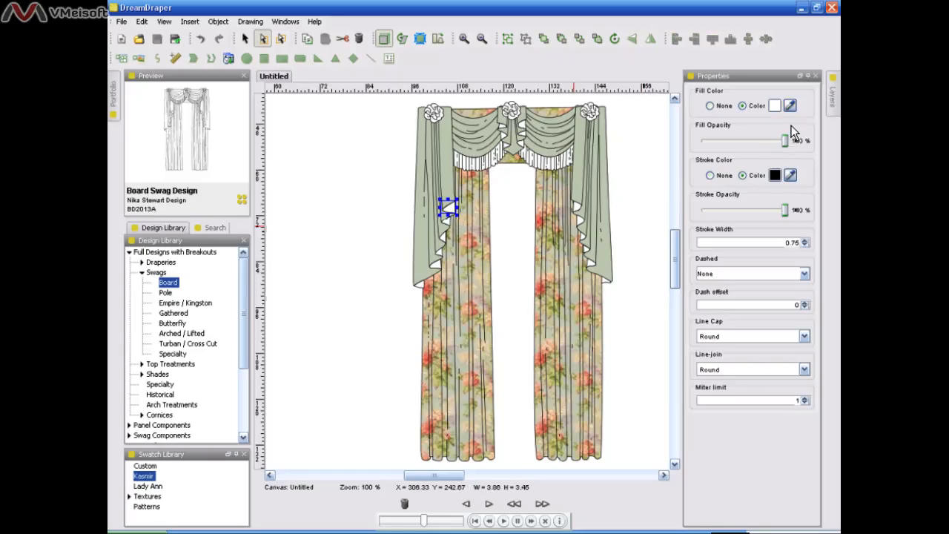
left_click(790, 106)
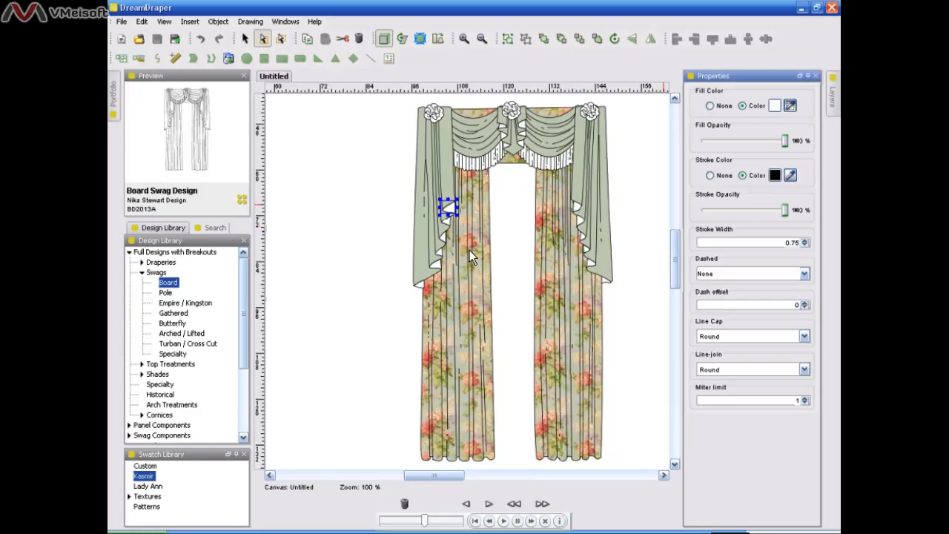
left_click(465, 292)
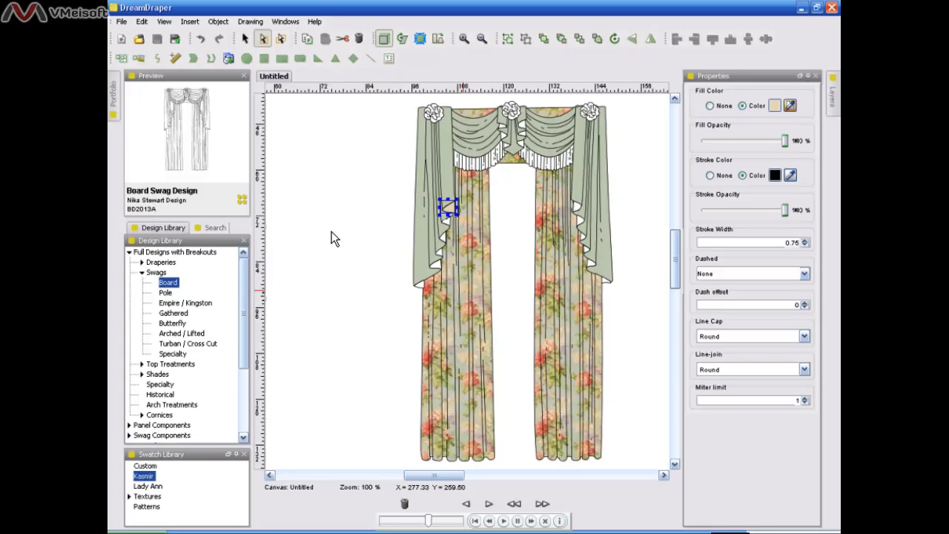
Select the left cascade's lining folds as a group and fill them with peach sampled from the floral fabric.
left_click(282, 40)
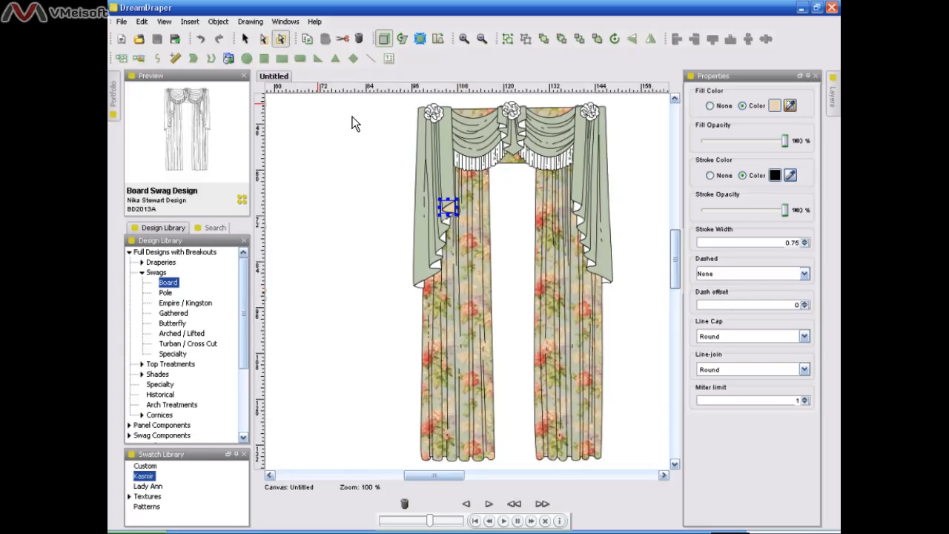
left_click(358, 197)
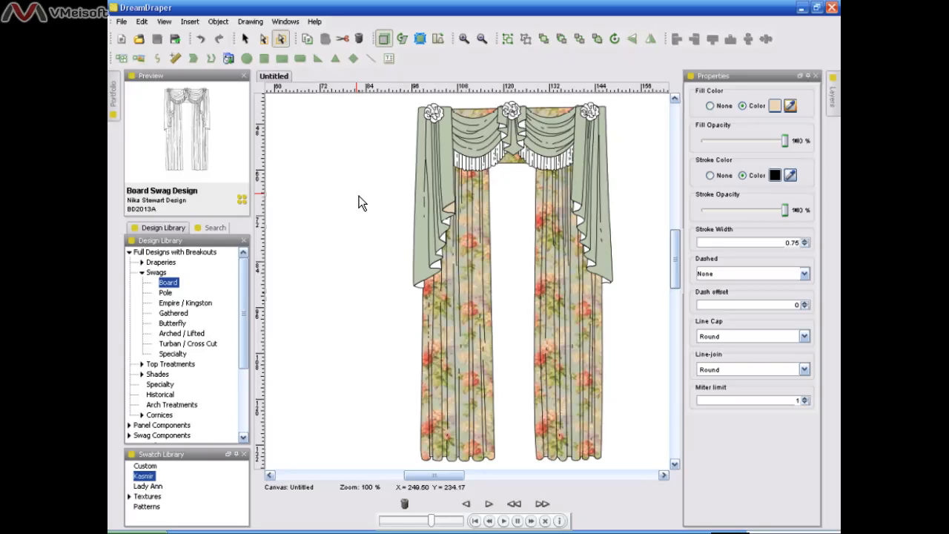
left_click(453, 210)
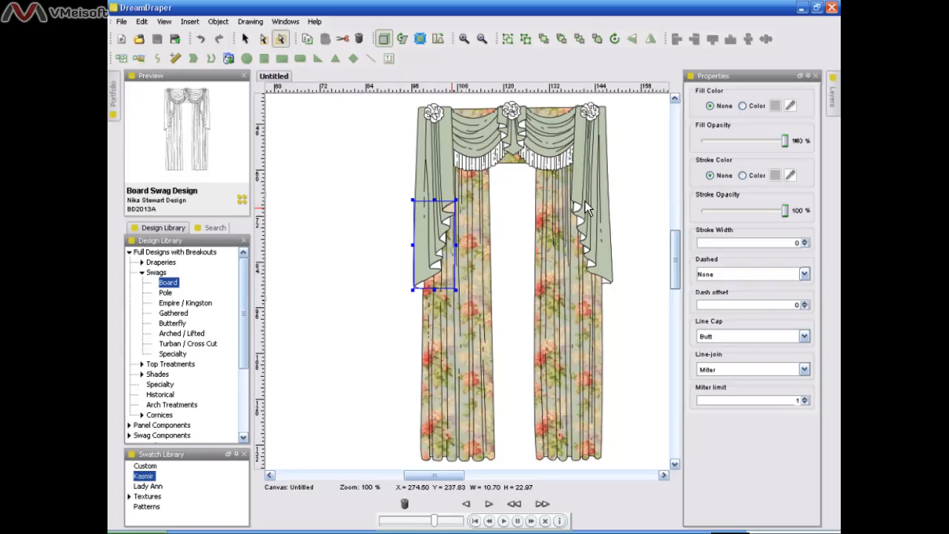
left_click(743, 106)
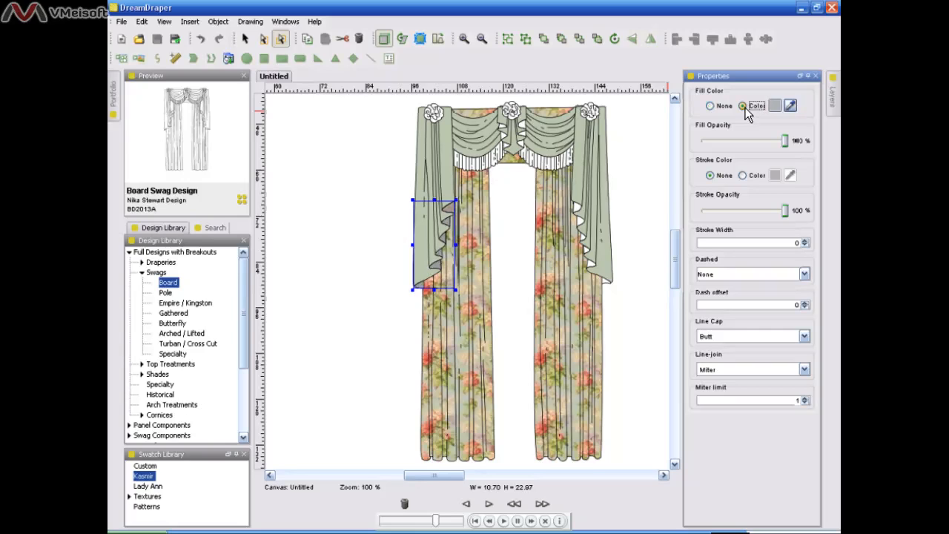
left_click(791, 108)
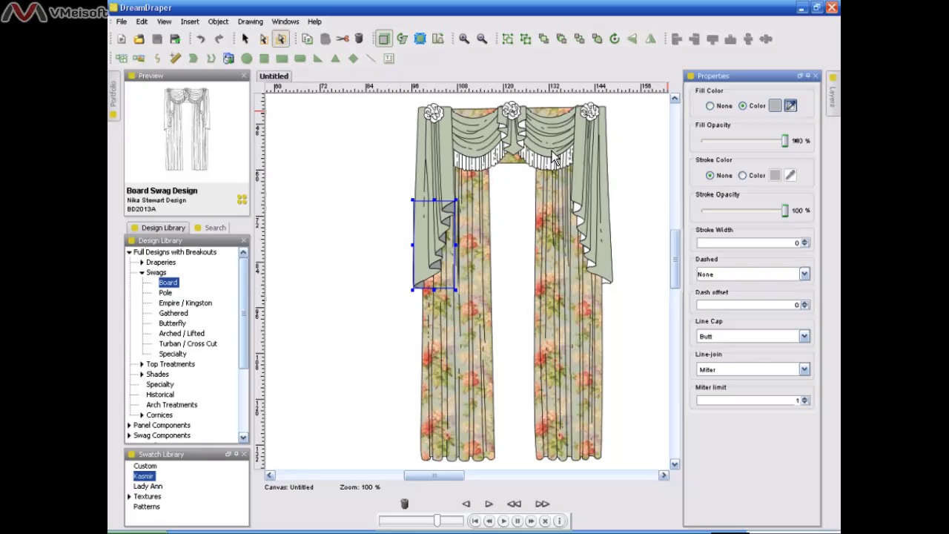
left_click(465, 292)
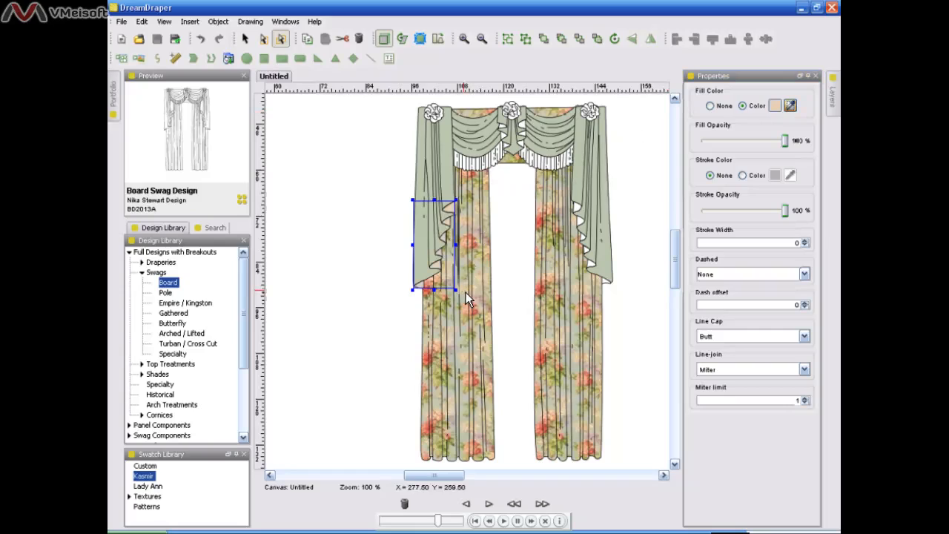
Fill the right cascade's lining folds with the peach sampled from the left cascade's lining.
left_click(636, 289)
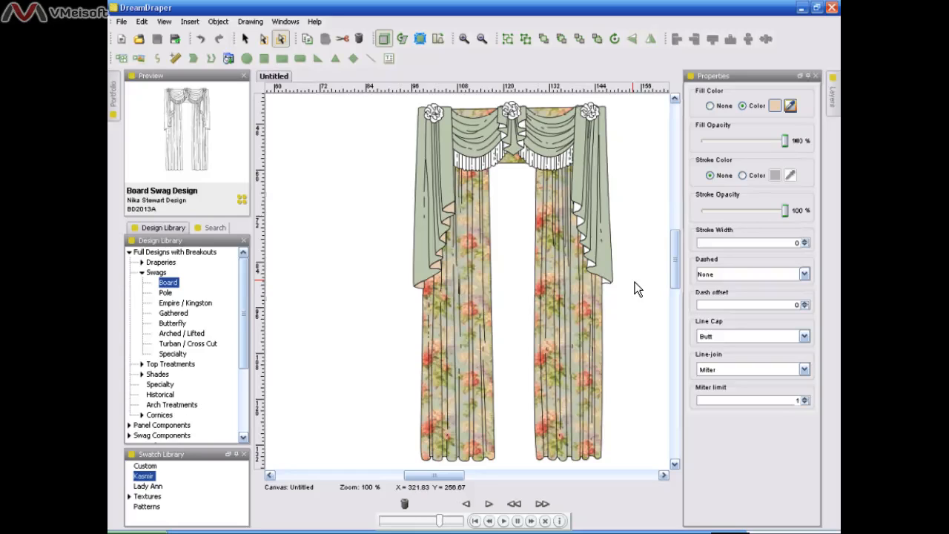
left_click(580, 208)
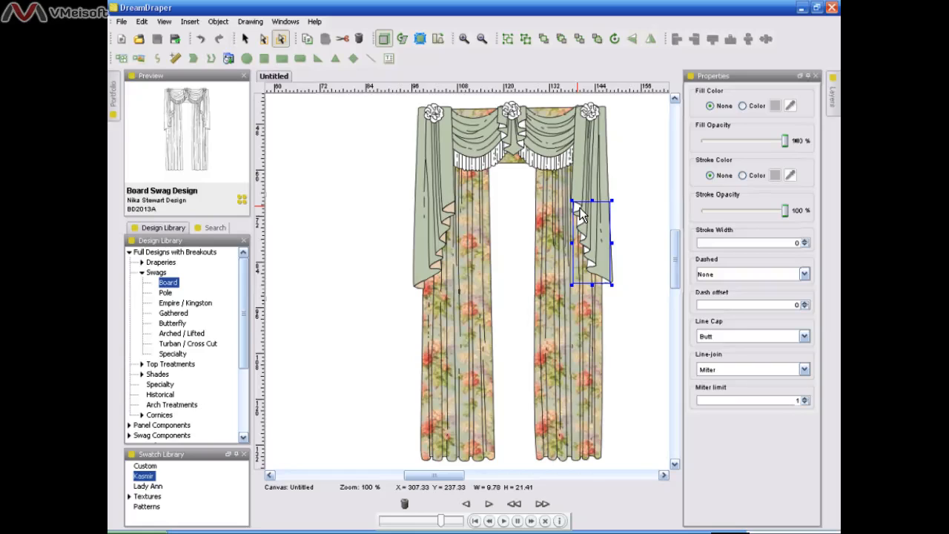
left_click(743, 106)
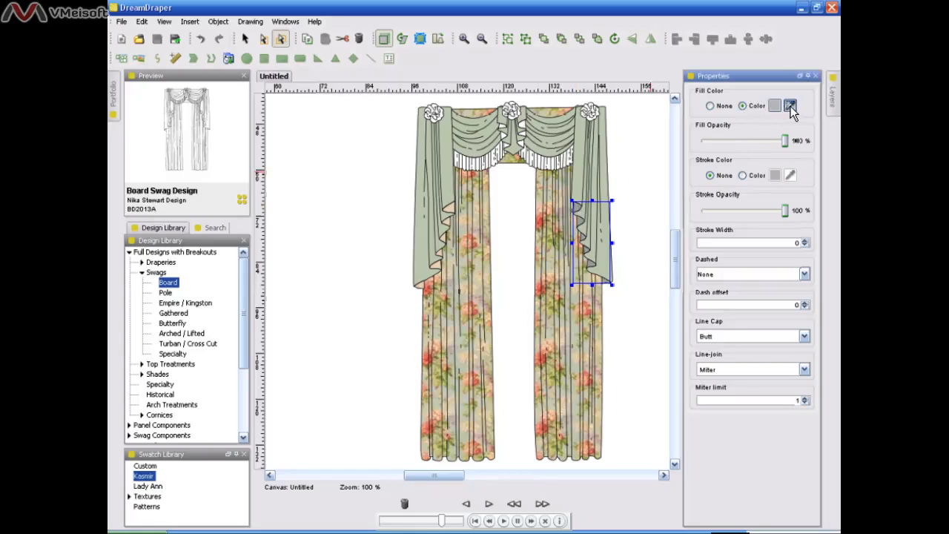
left_click(790, 106)
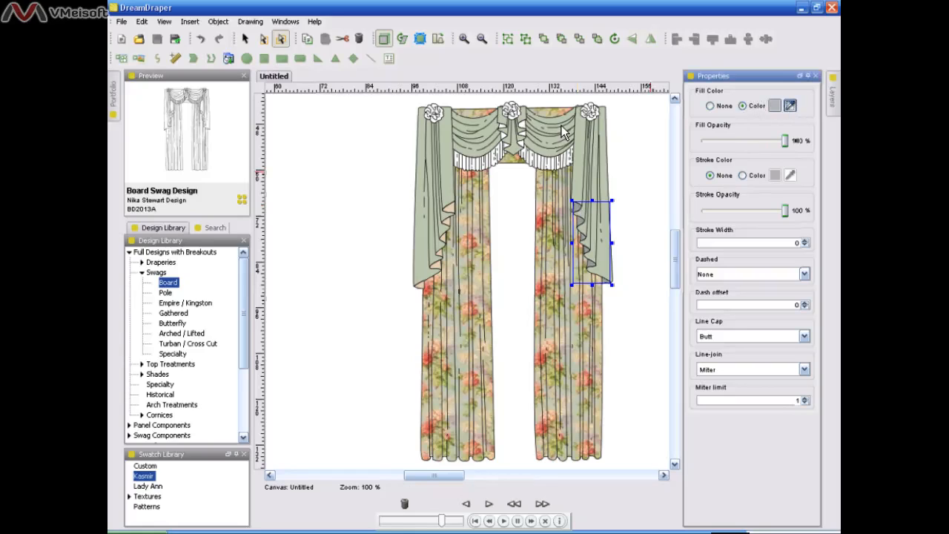
left_click(455, 209)
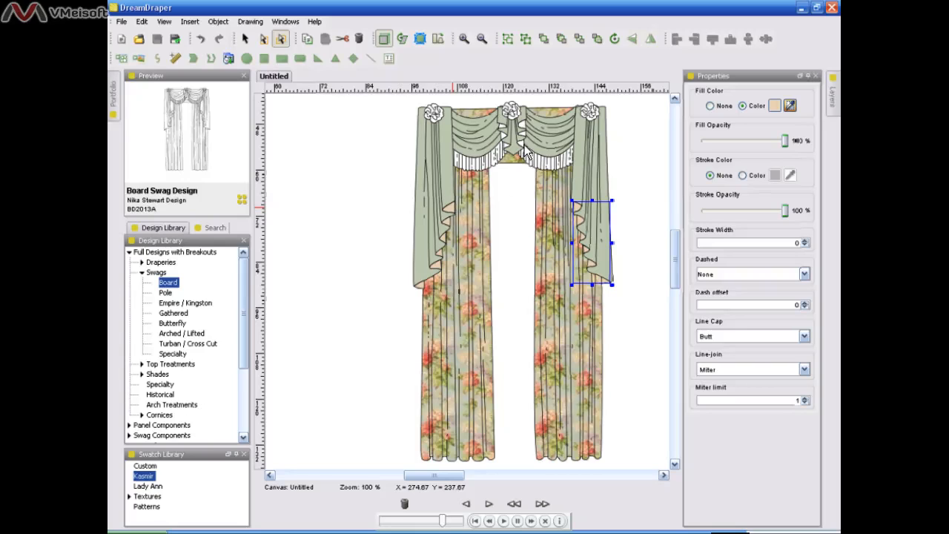
Fill the lining folds on both sides of the centre jabot with the peach sampled from the left cascade's lining.
left_click(525, 126)
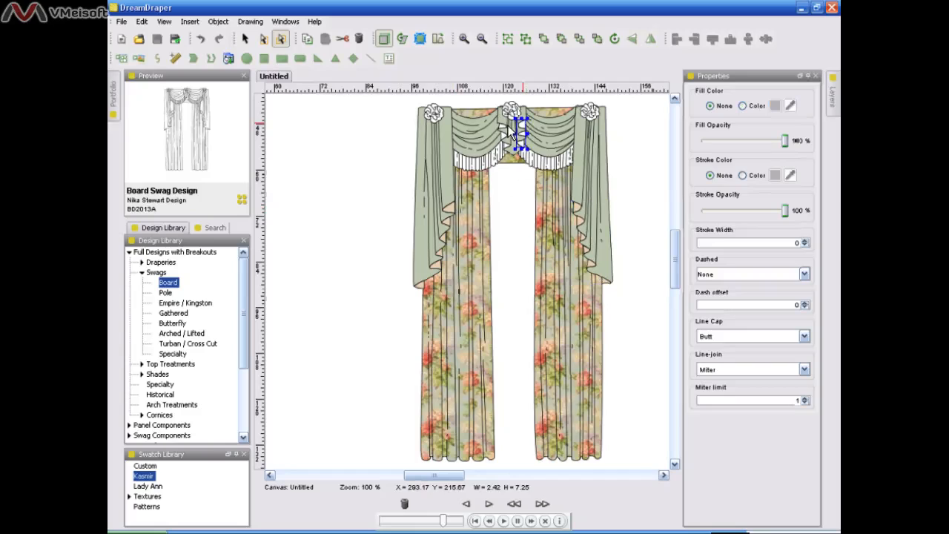
left_click(504, 127)
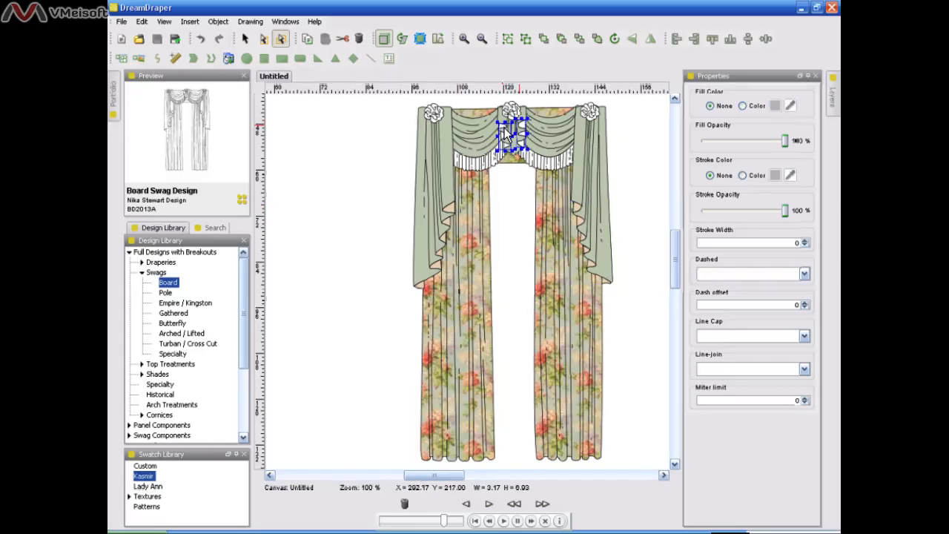
left_click(756, 109)
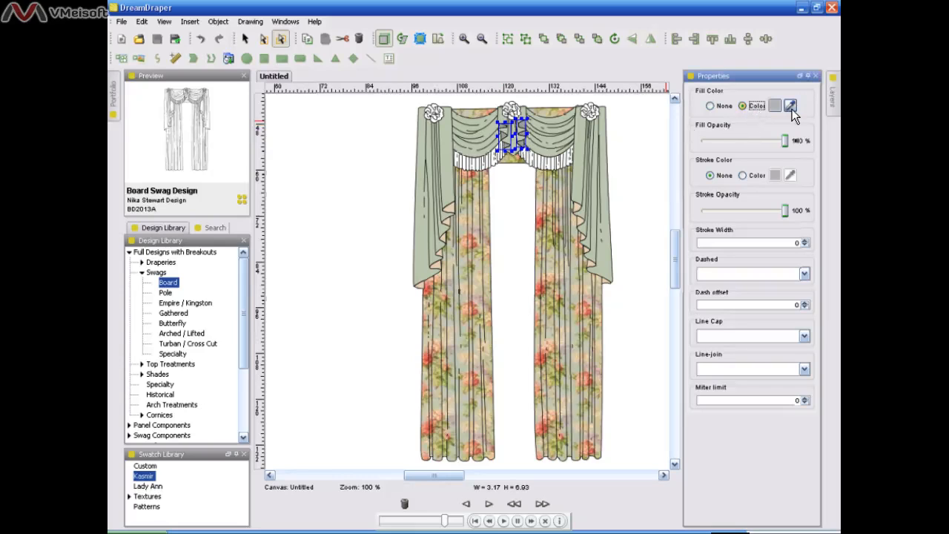
left_click(790, 107)
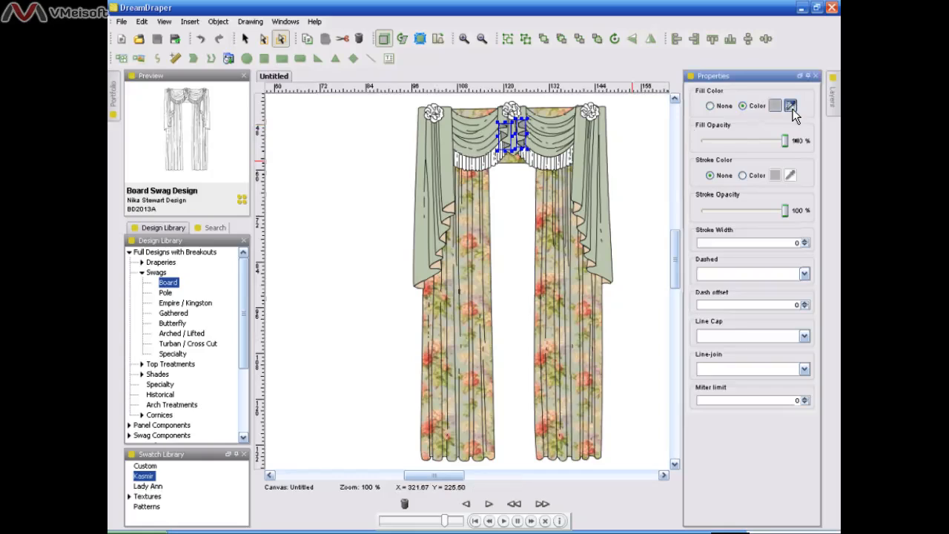
left_click(452, 210)
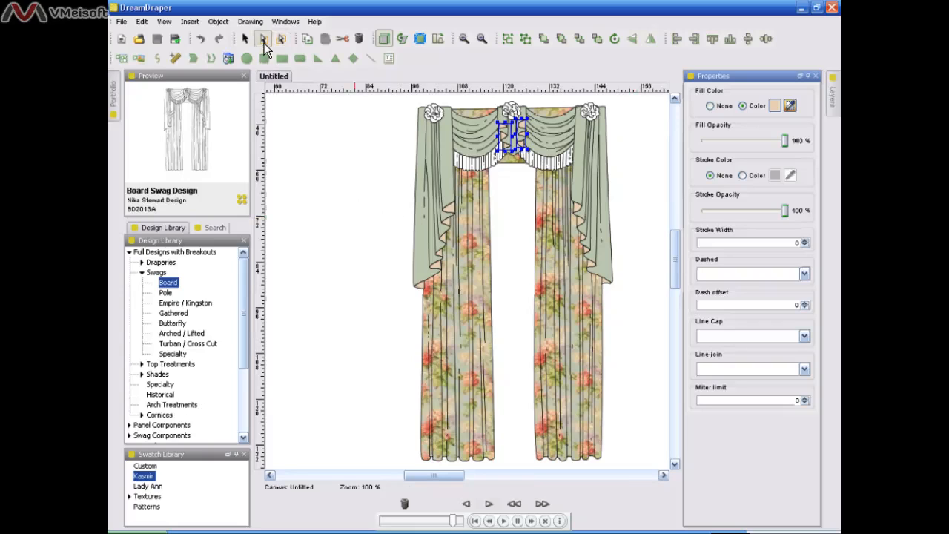
left_click(327, 128)
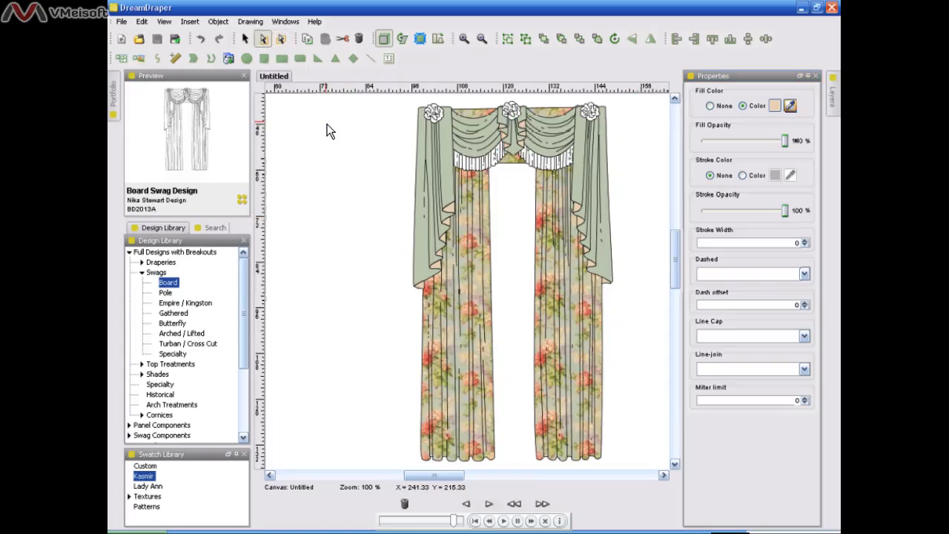
Fill the fringe along both swags with the peach sampled from the left cascade's lining.
left_click(496, 166)
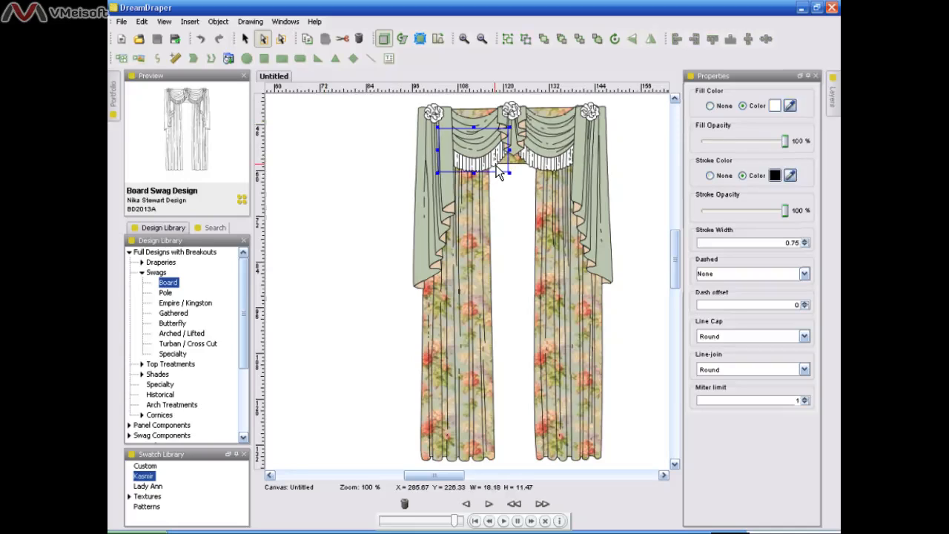
left_click(538, 171, "shift")
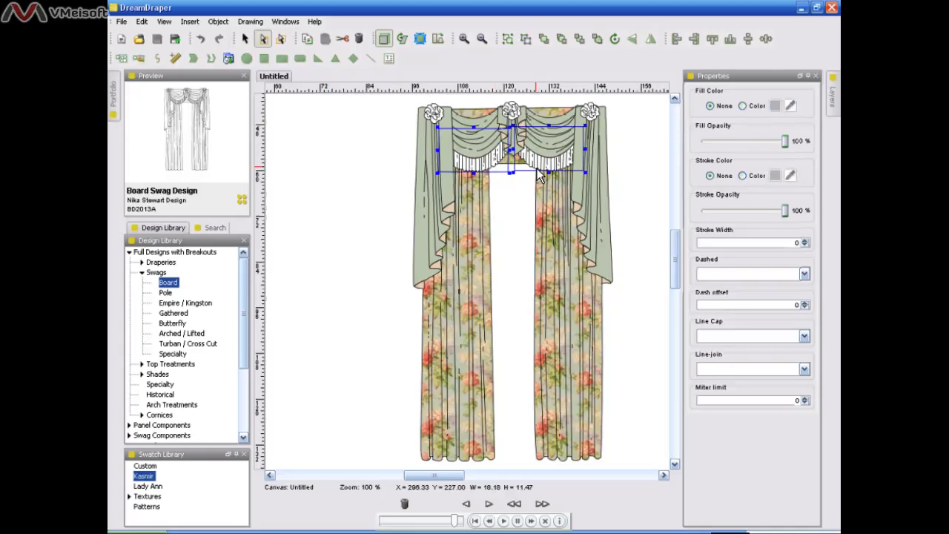
left_click(745, 108)
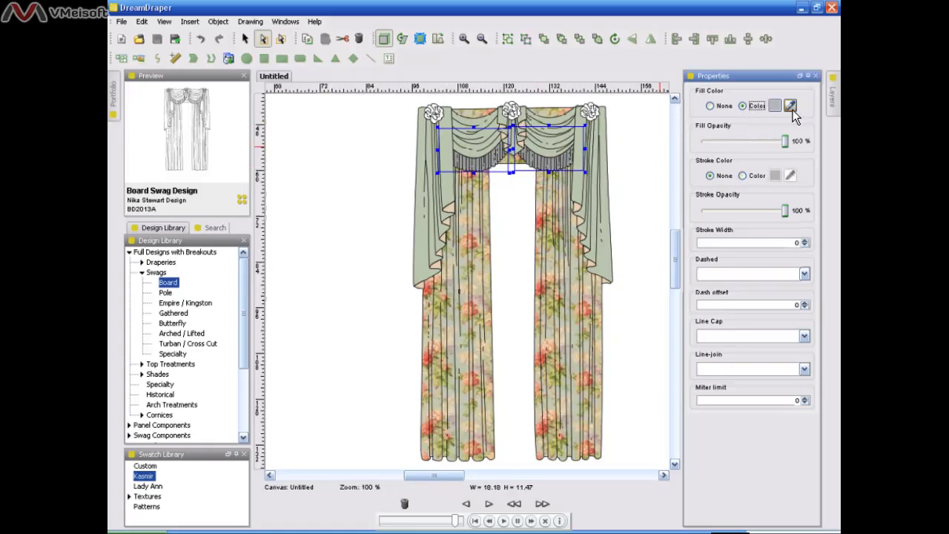
left_click(790, 106)
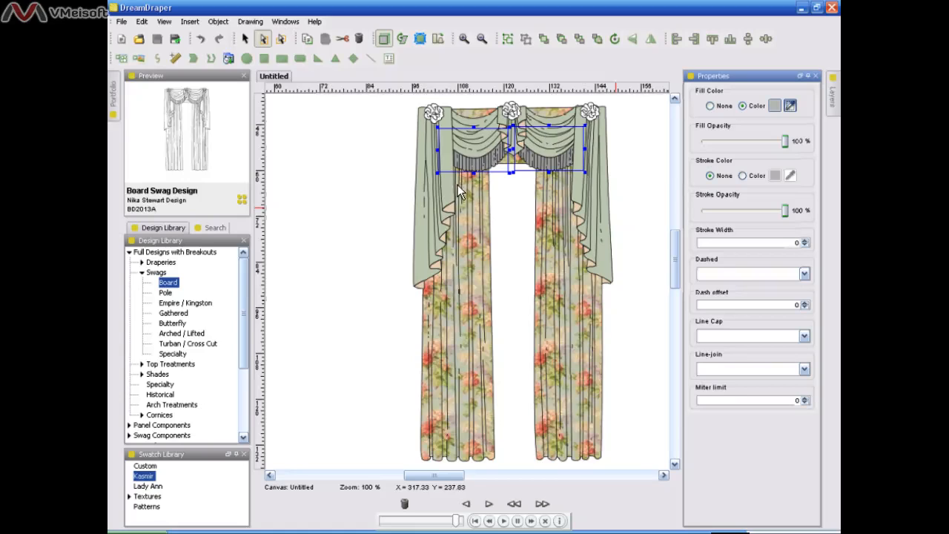
left_click(453, 208)
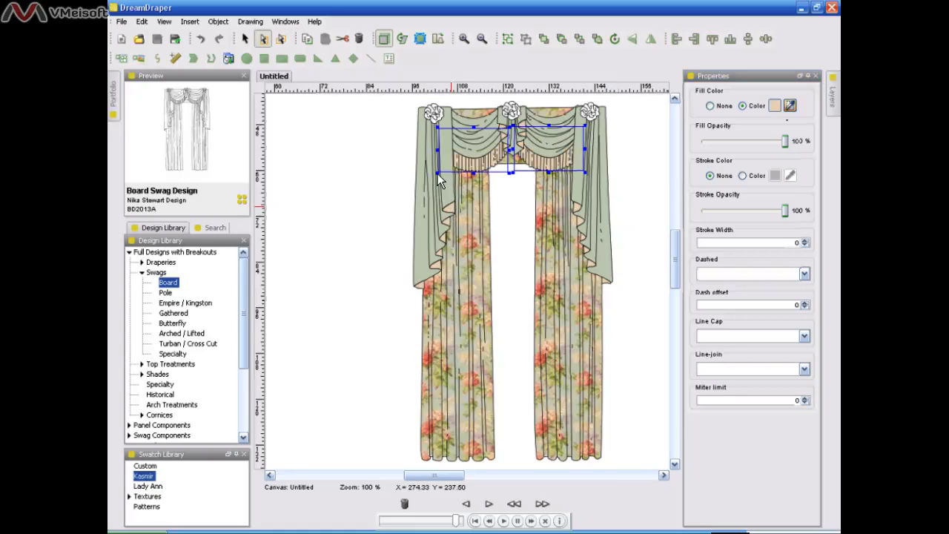
Fill the three rosettes along the top of the treatment with a coral red sampled from a flower in the right panel's fabric.
left_click(434, 106)
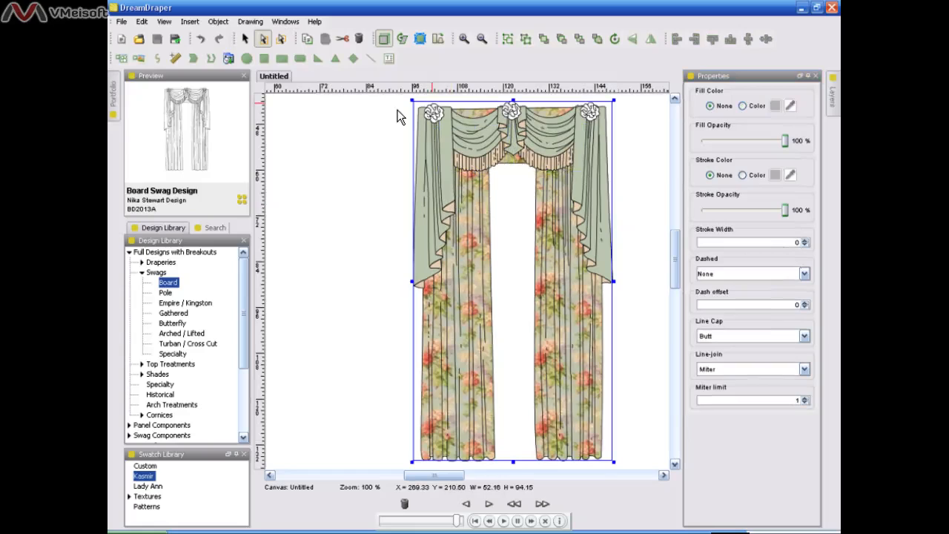
left_click(400, 118)
left_click(435, 107)
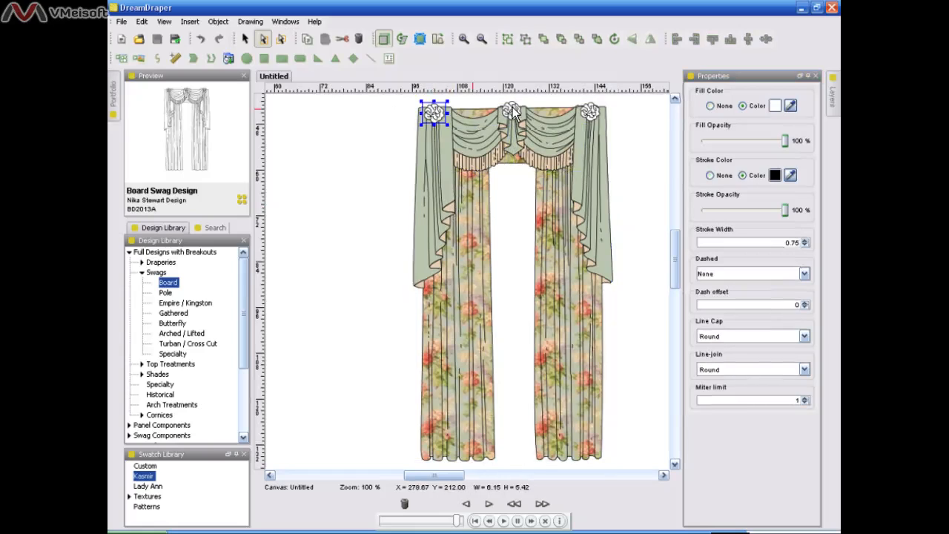
left_click(513, 111, "shift")
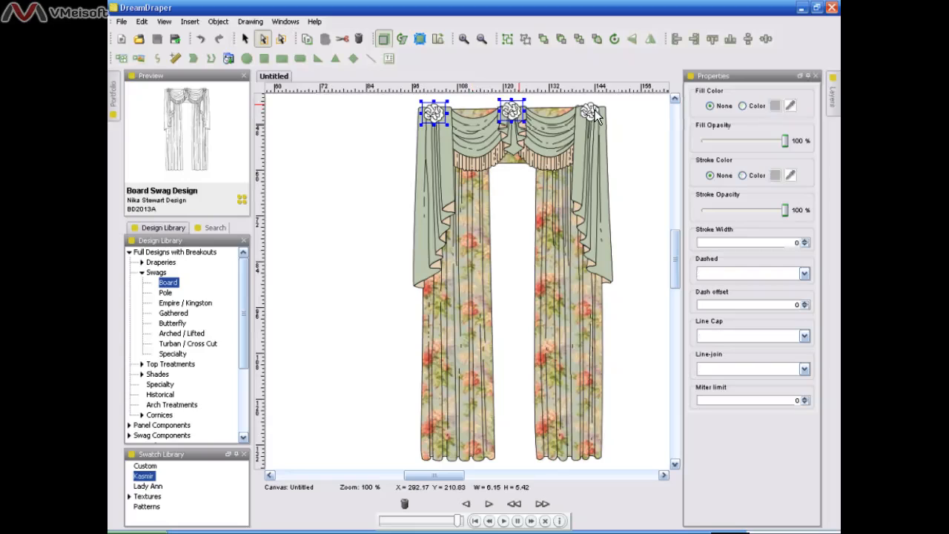
left_click(594, 111, "shift")
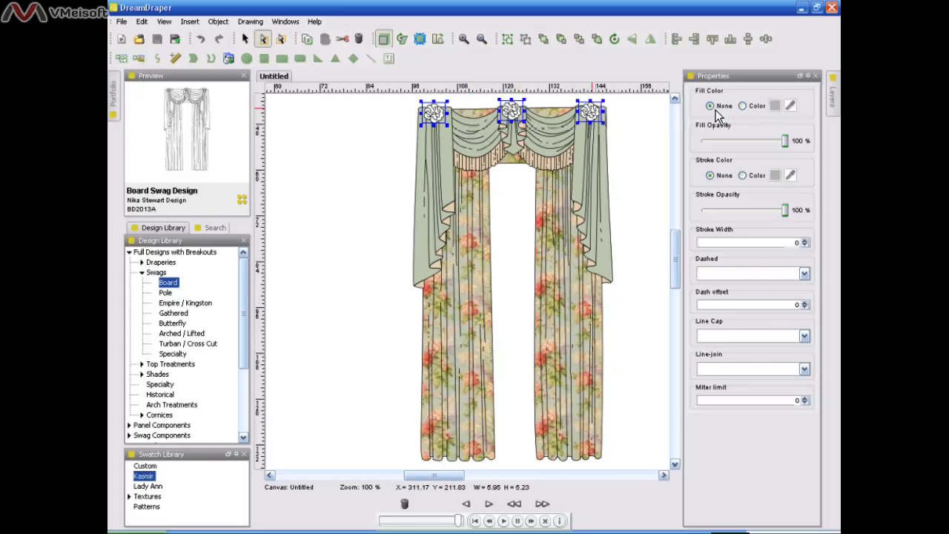
left_click(746, 110)
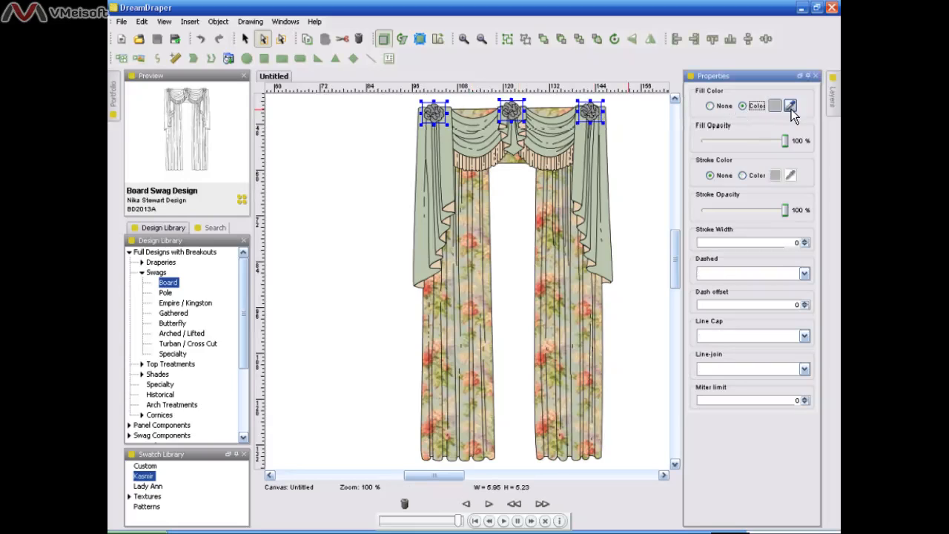
left_click(790, 107)
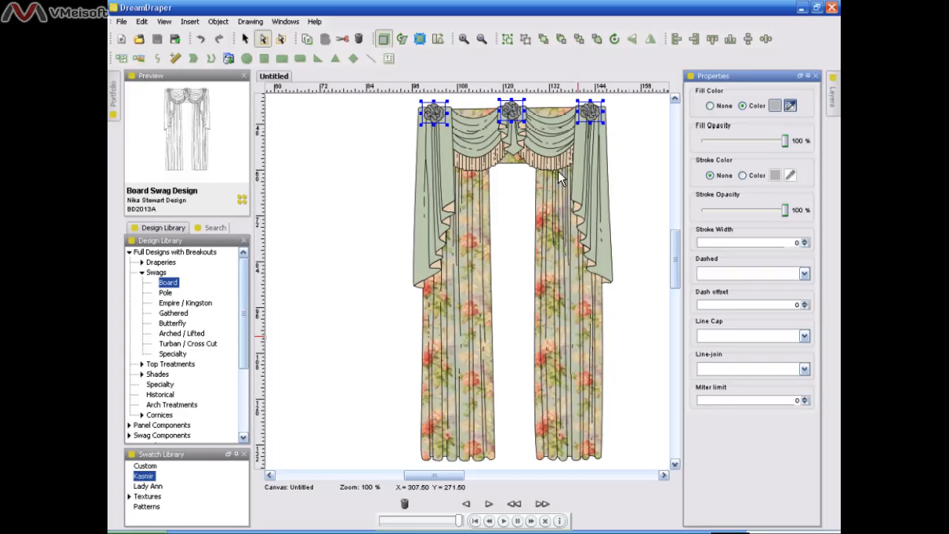
left_click(542, 224)
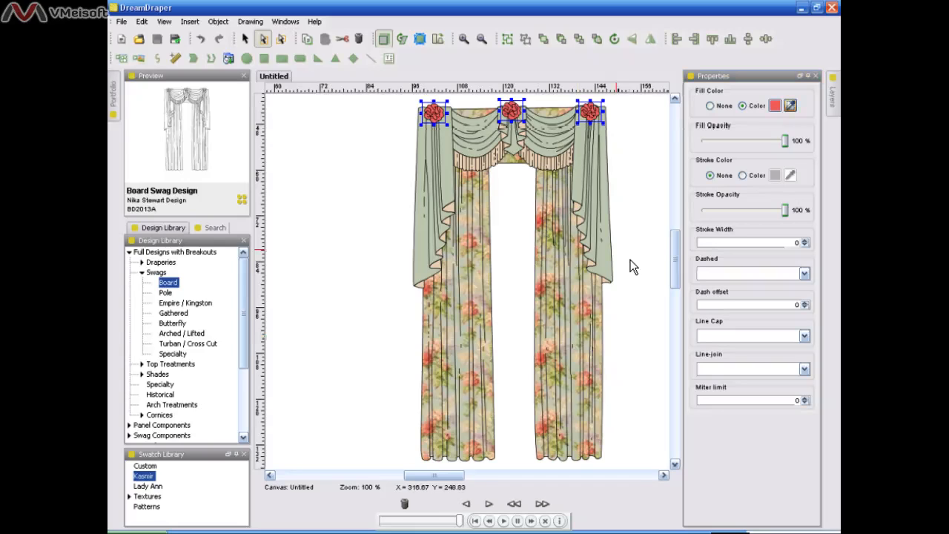
left_click(630, 267)
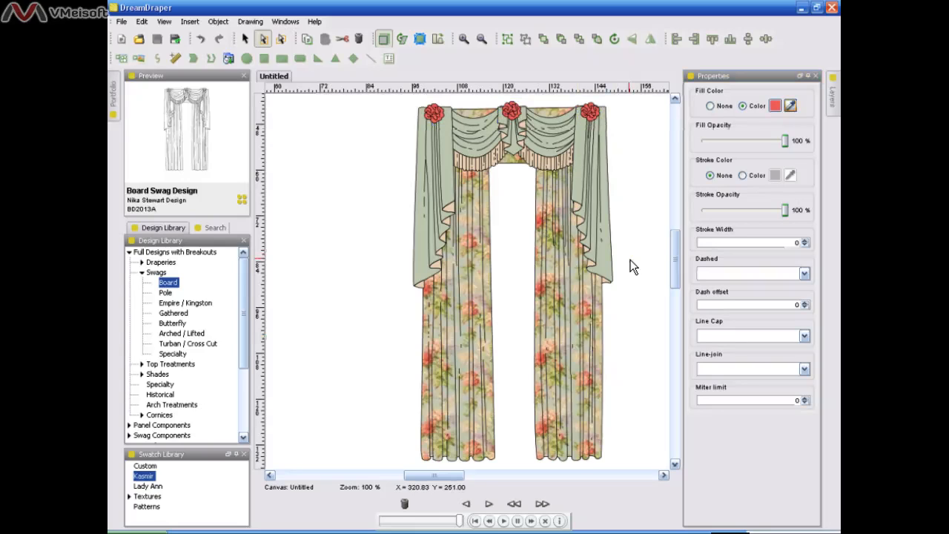